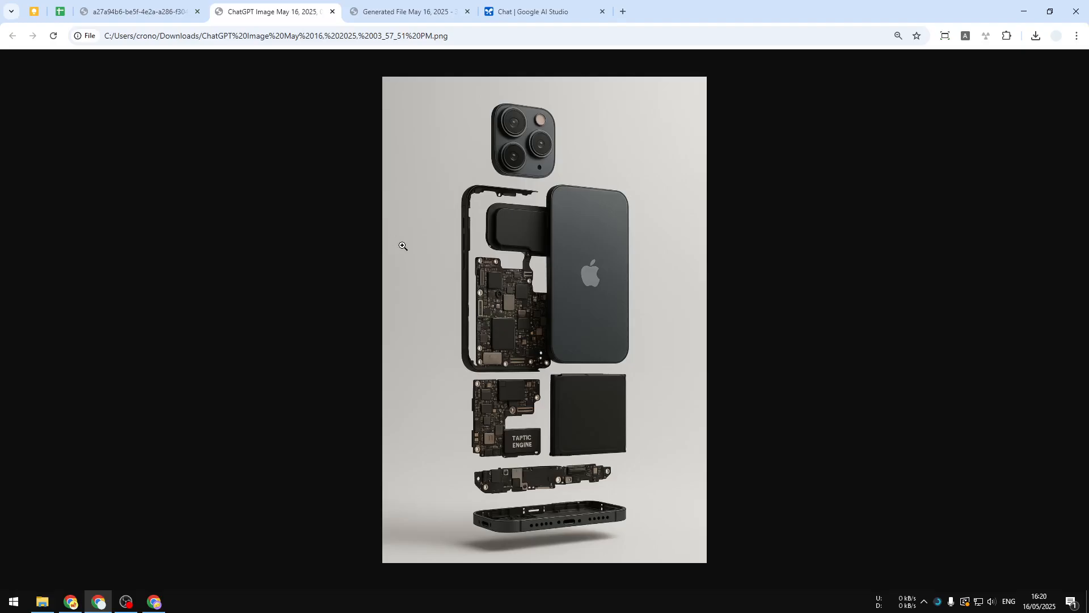
- Switch to ChatGPT, attach the drone photo drone-4923366_1280.jpg to a new prompt and view the original photo
click(404, 12)
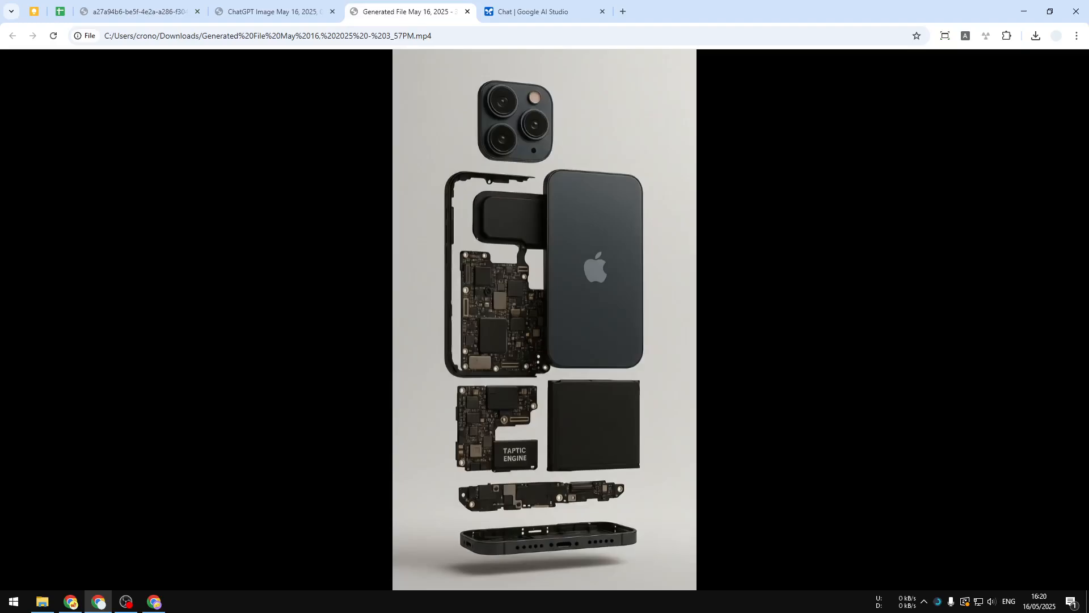
click(154, 601)
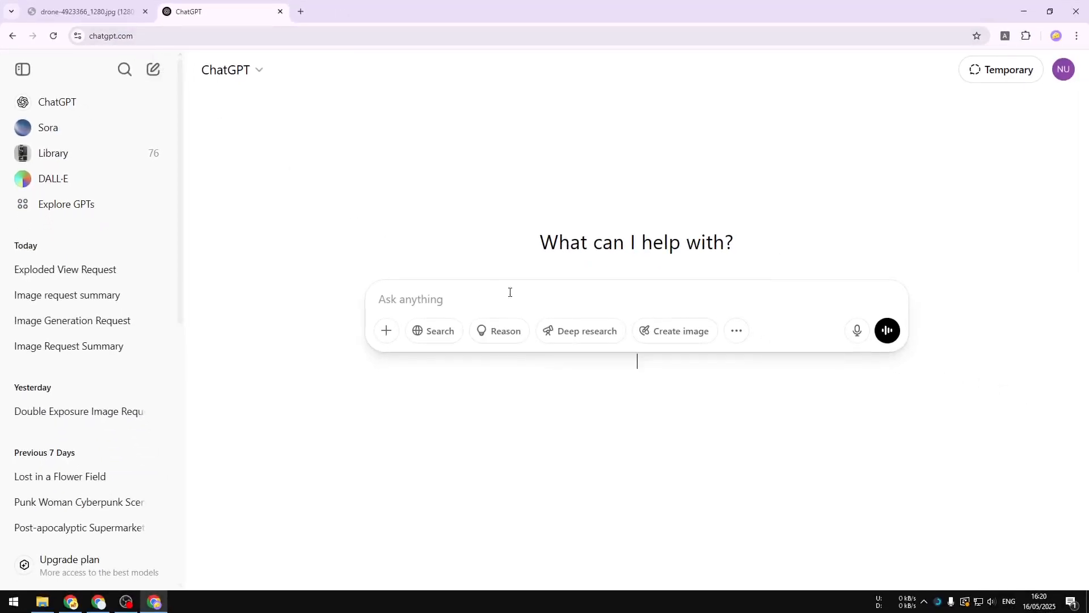
click(385, 330)
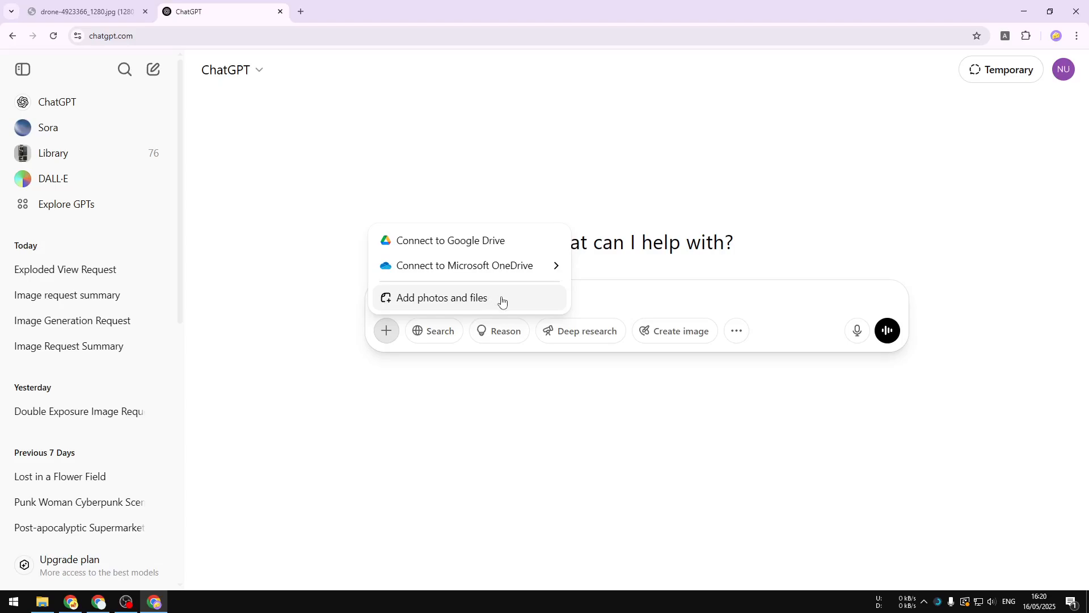
click(673, 405)
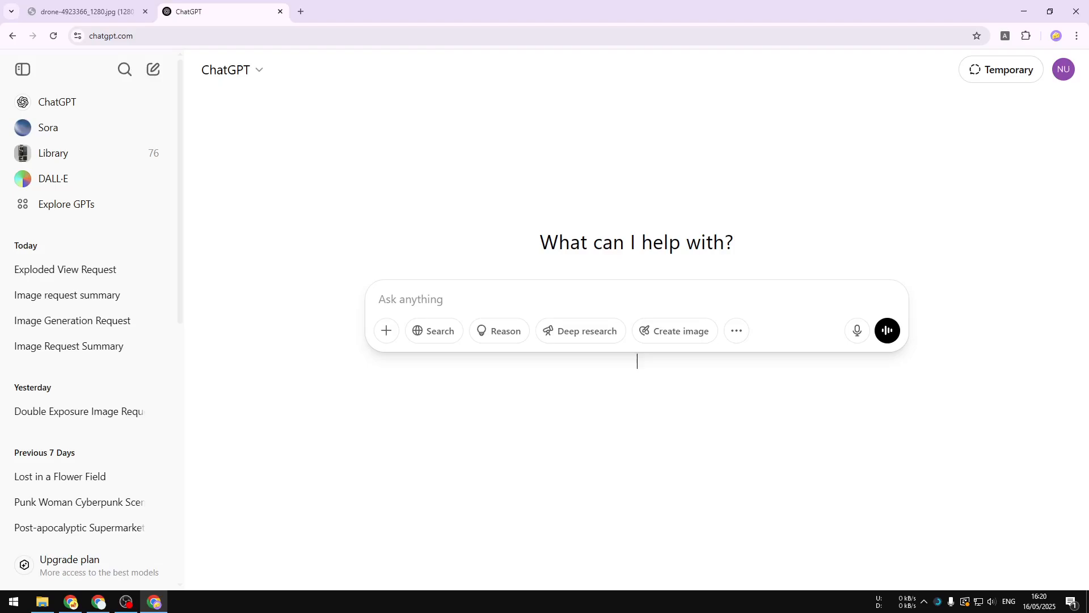
drag(732, 293, 488, 317)
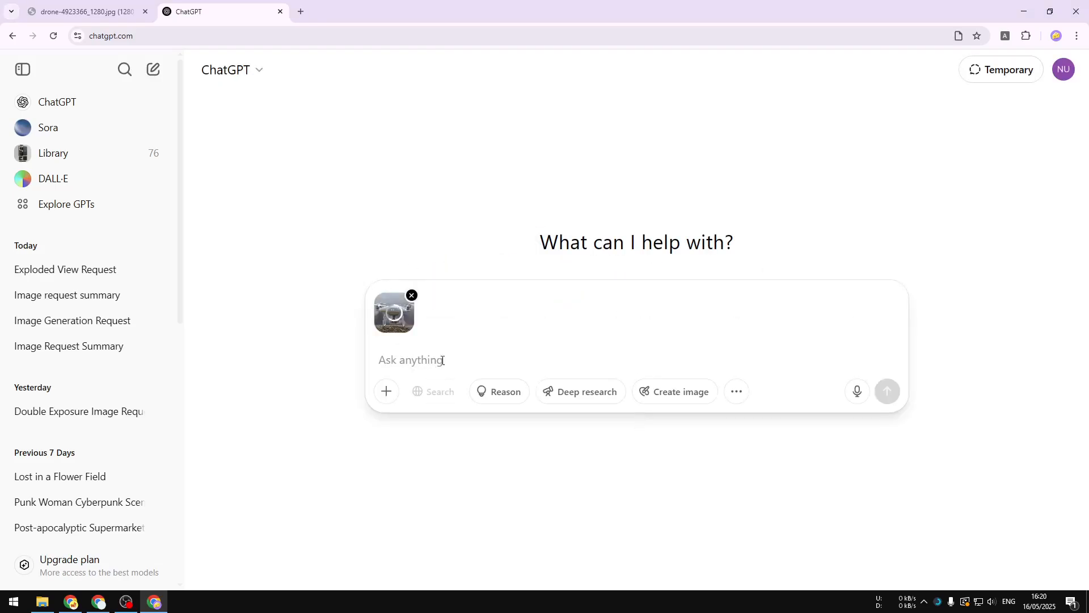
click(148, 16)
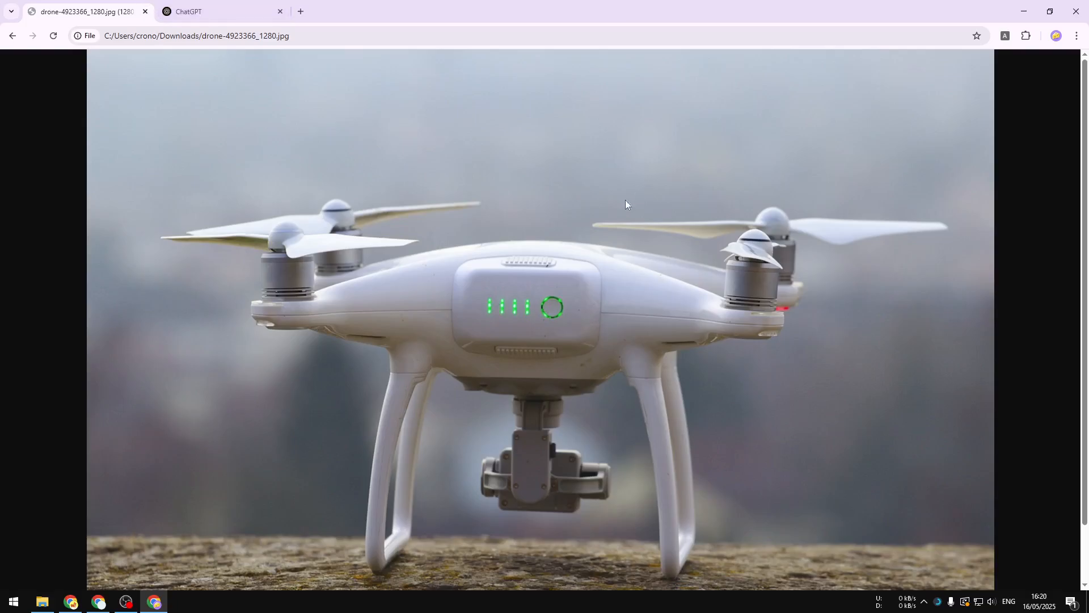
click(222, 11)
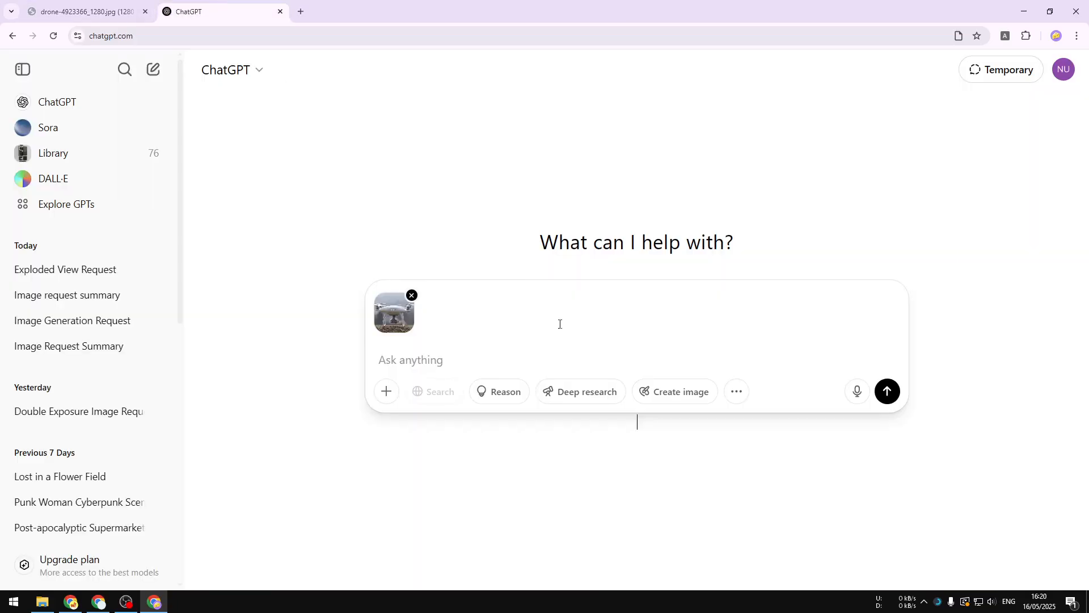
- Submit a Create image request for a vertical exploded diagram of the product photo, exposing internal components, with professional lighting and shadow and a simple background
right_click(407, 359)
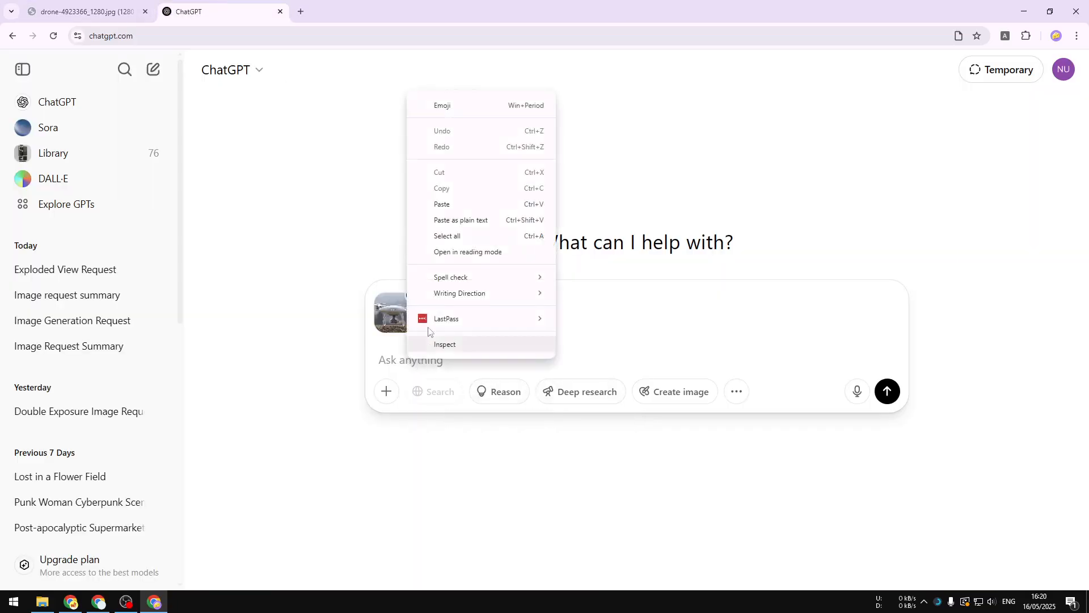
click(454, 203)
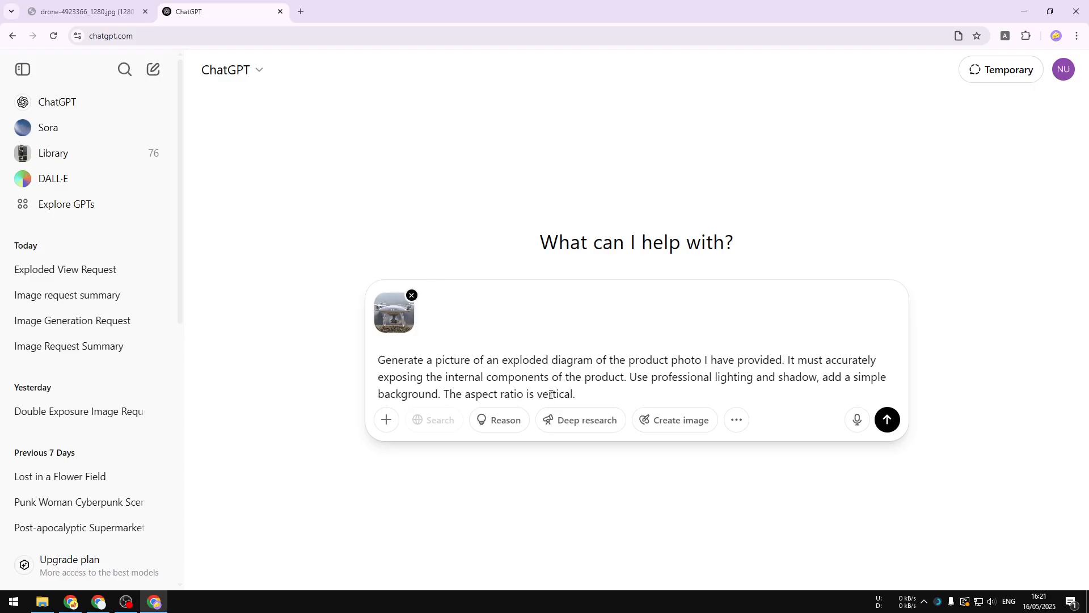
drag(588, 393, 389, 361)
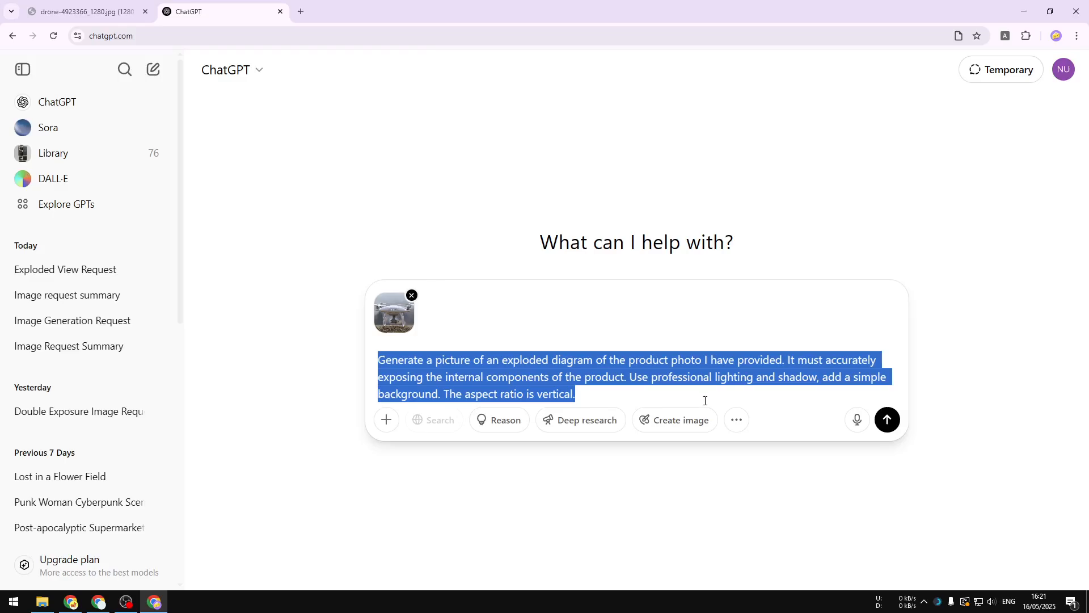
click(634, 399)
click(675, 419)
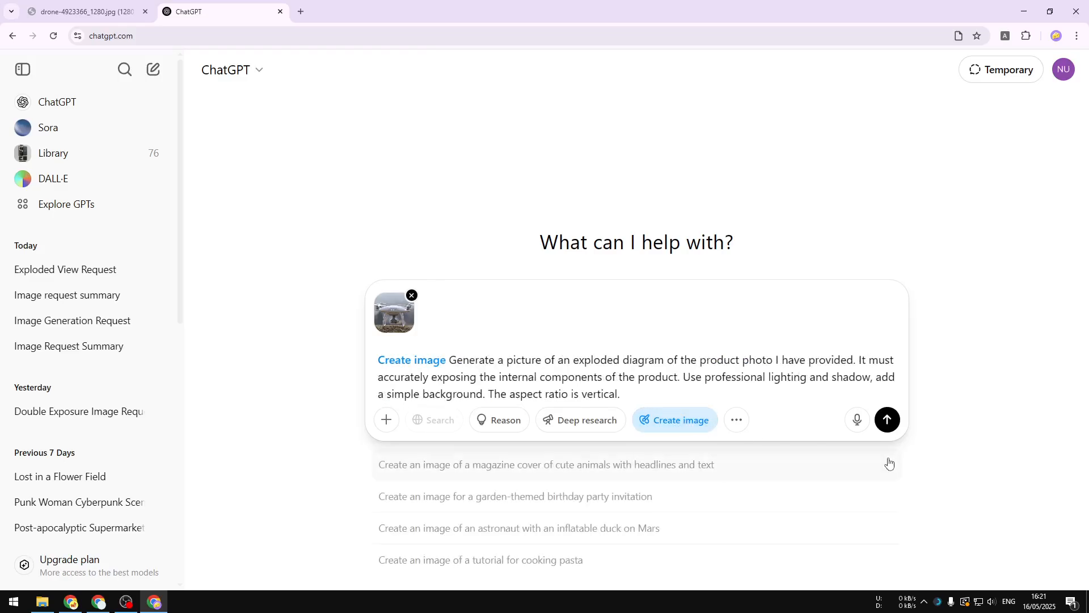
click(887, 418)
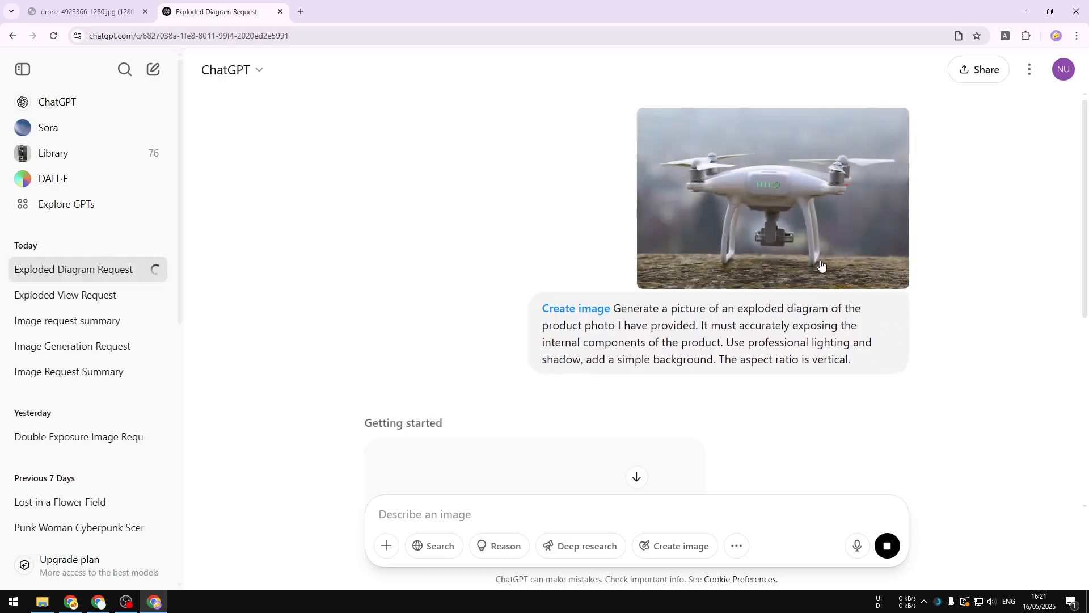
scroll(856, 392, down, 2)
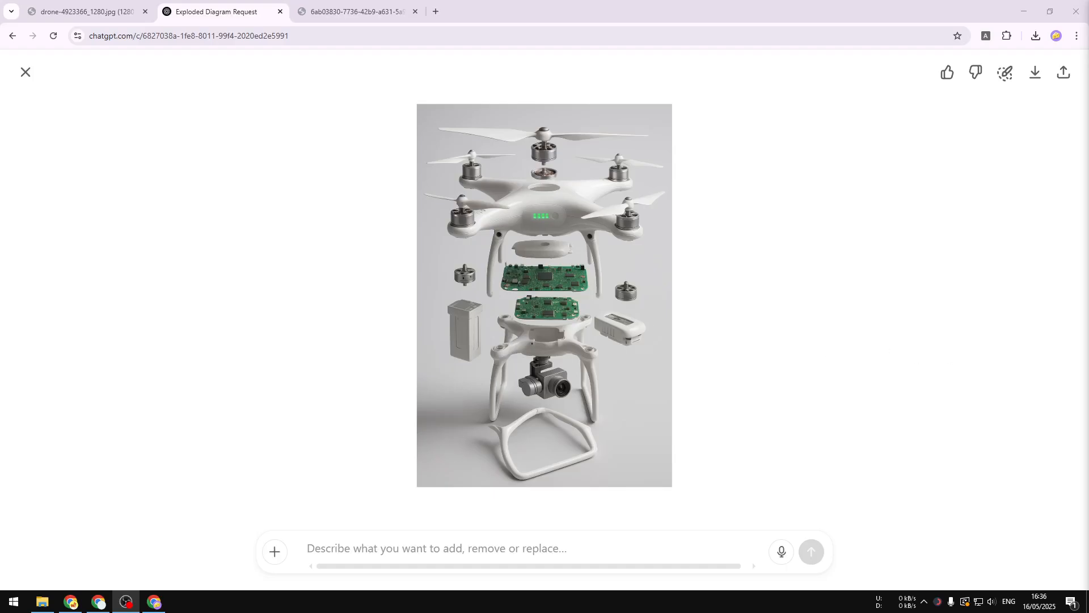
- View the edited exploded drone image, and open Veo video generation in Google AI Studio from aistudio.google.com
click(363, 11)
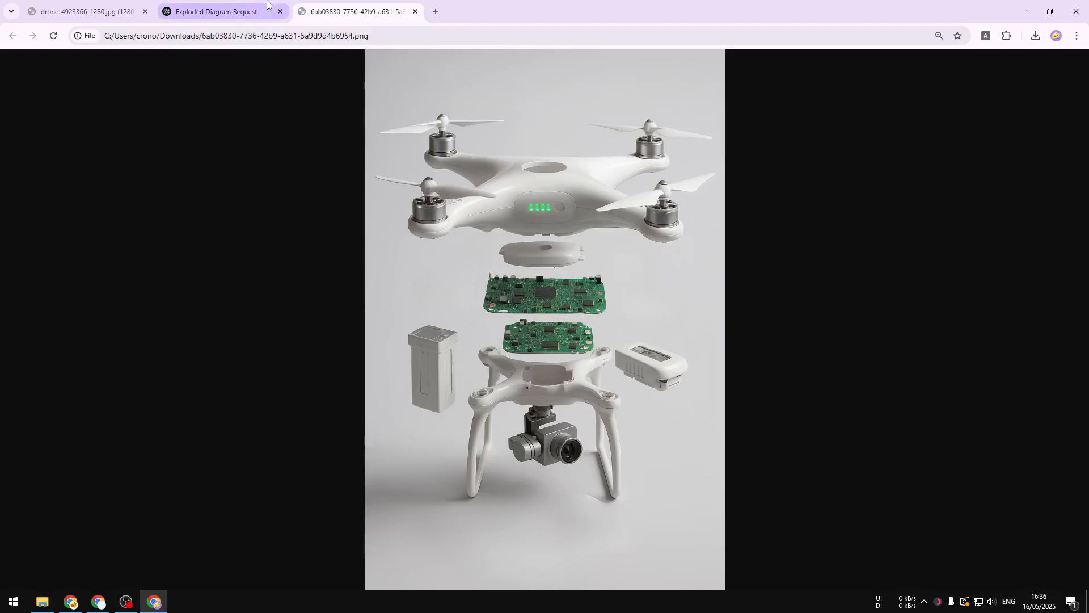
drag(613, 4, 0, 272)
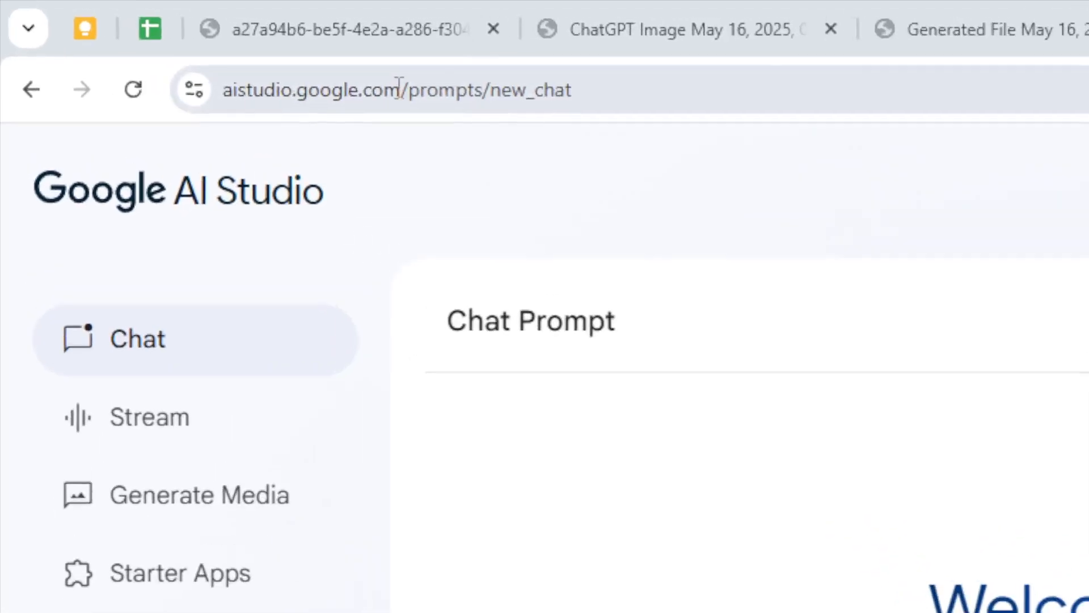
click(210, 42)
drag(533, 96, 369, 96)
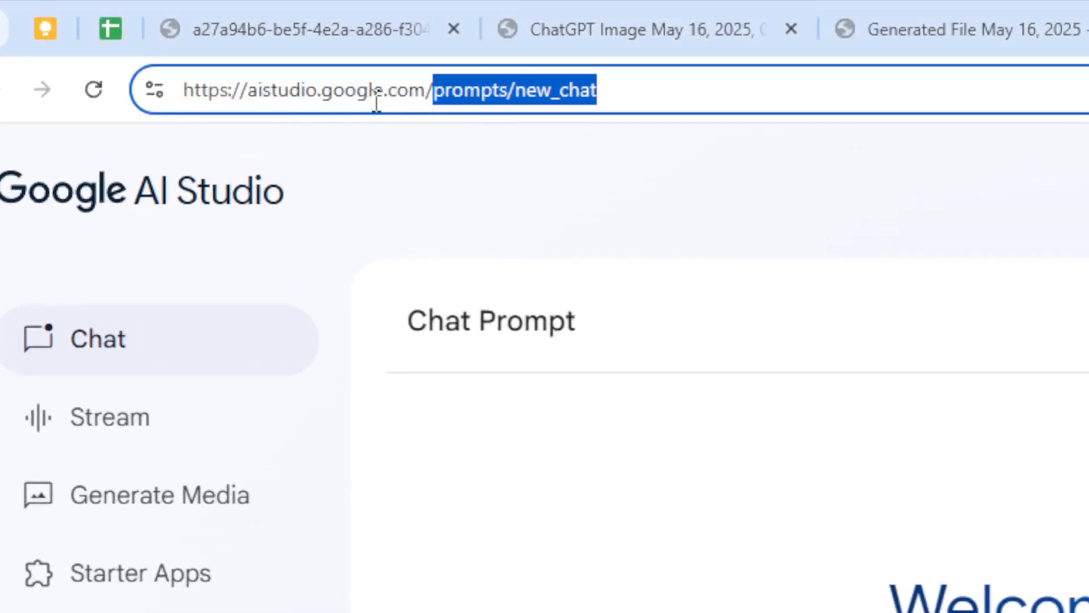
key(BackSpace)
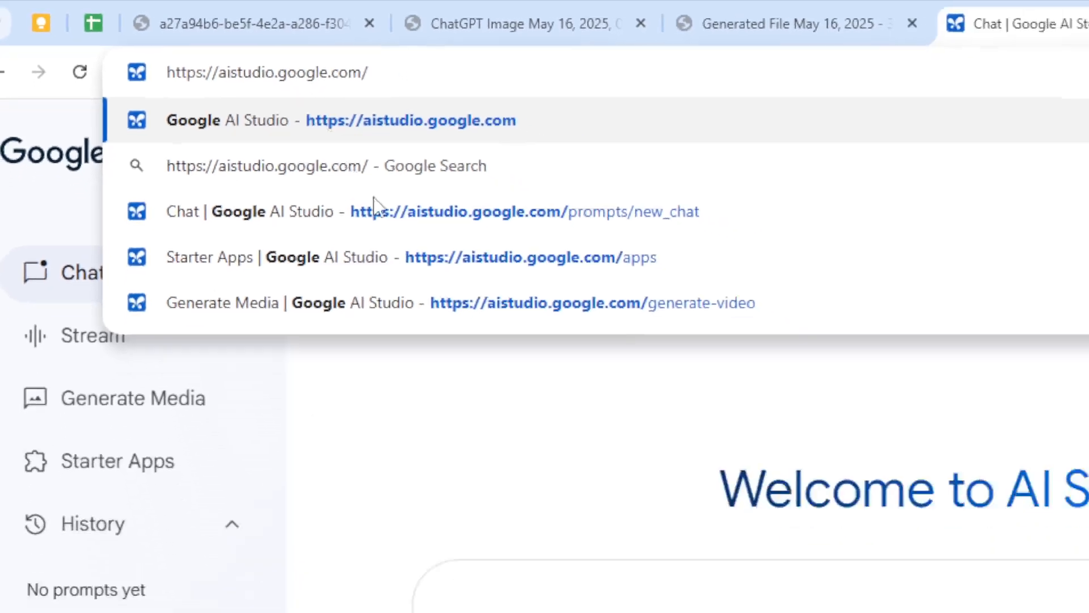
key(Return)
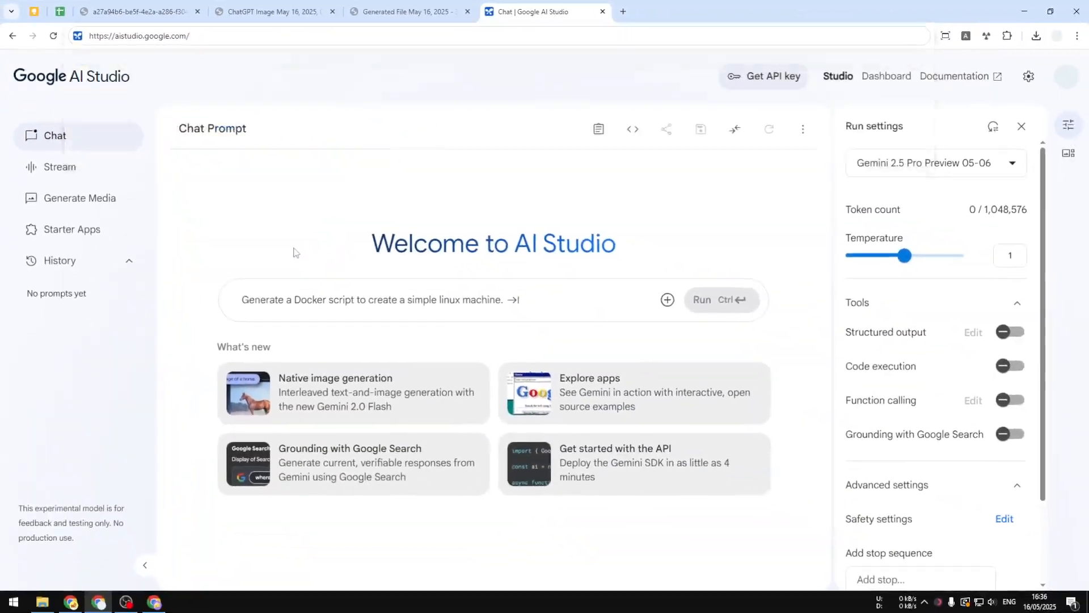
click(100, 199)
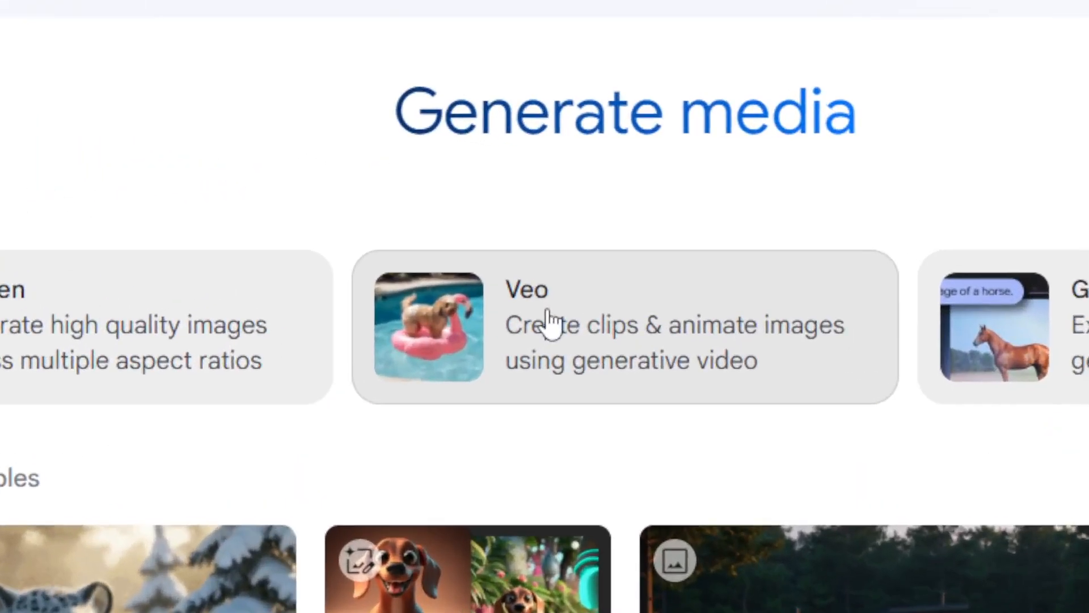
click(548, 312)
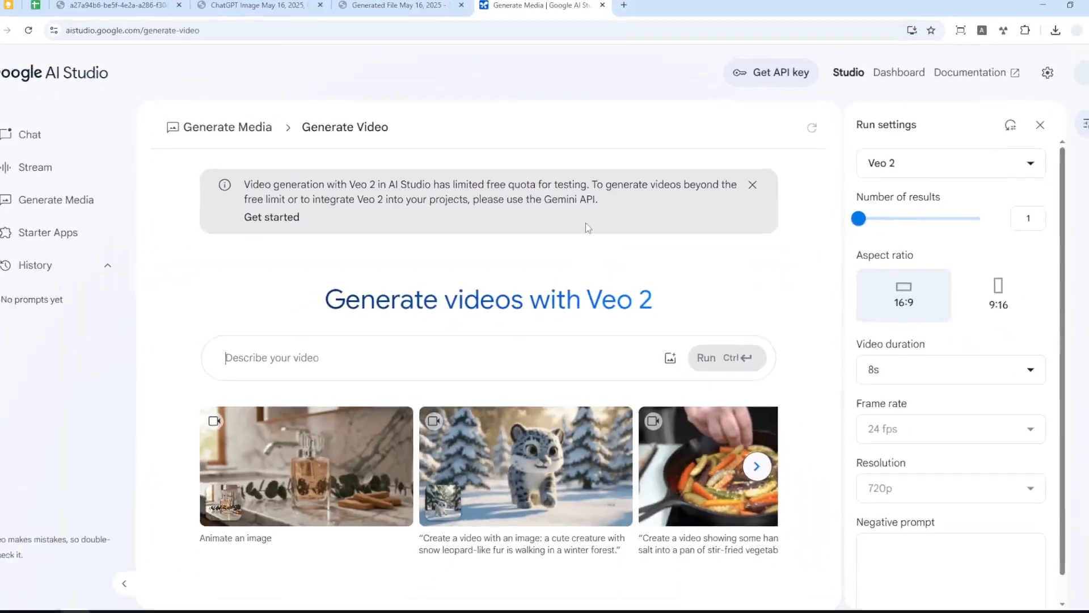
click(667, 349)
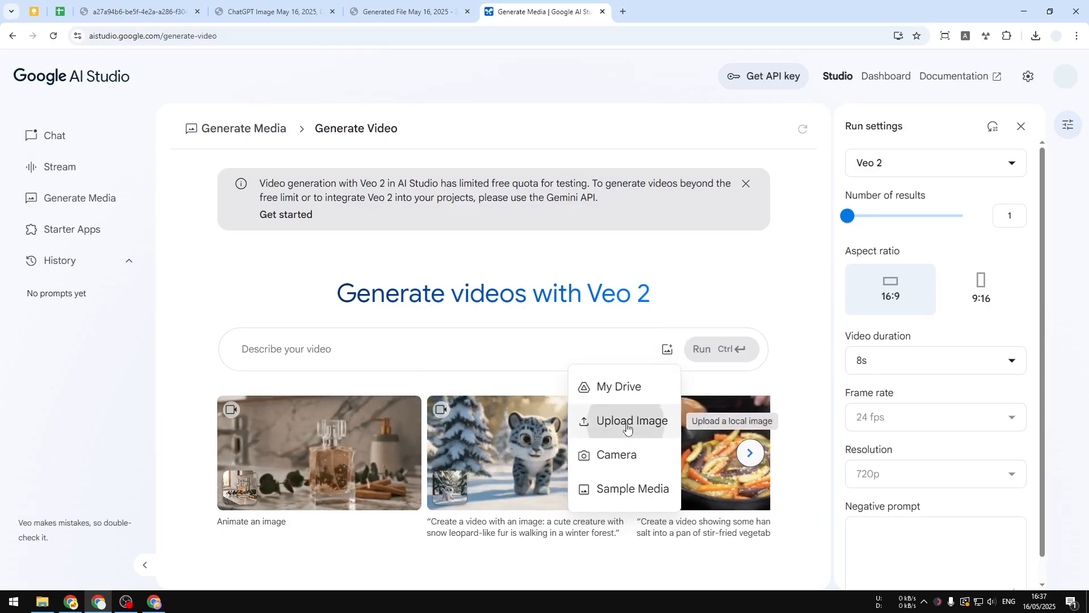
click(622, 419)
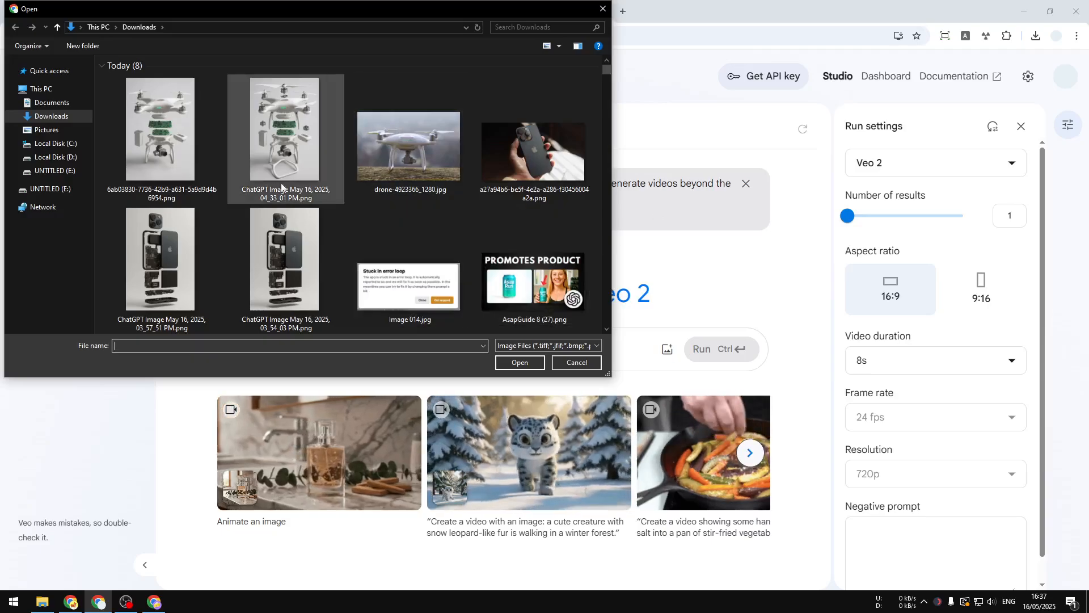
click(189, 156)
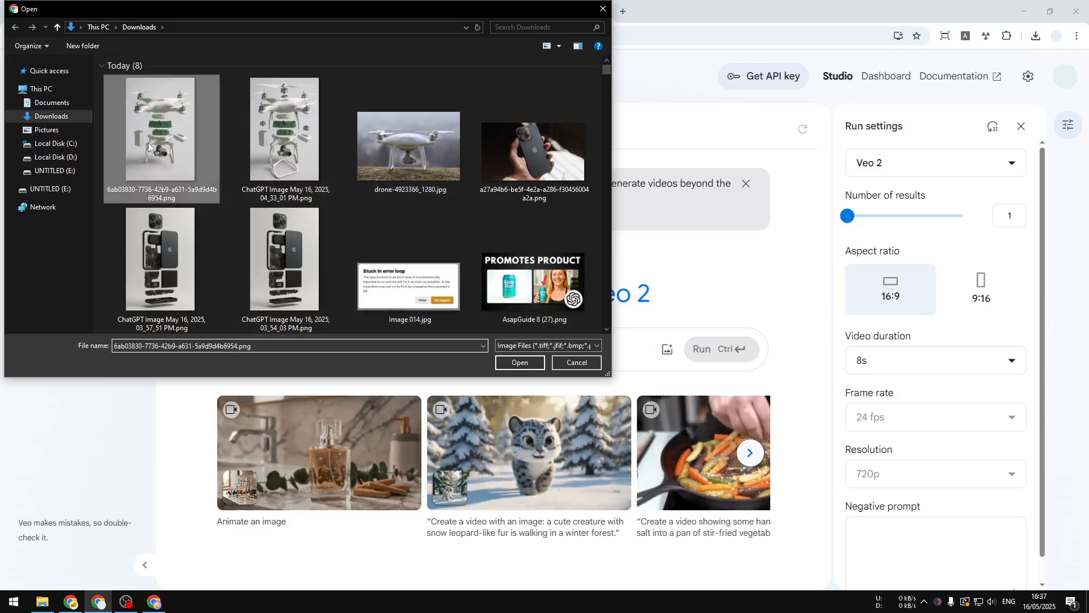
click(520, 363)
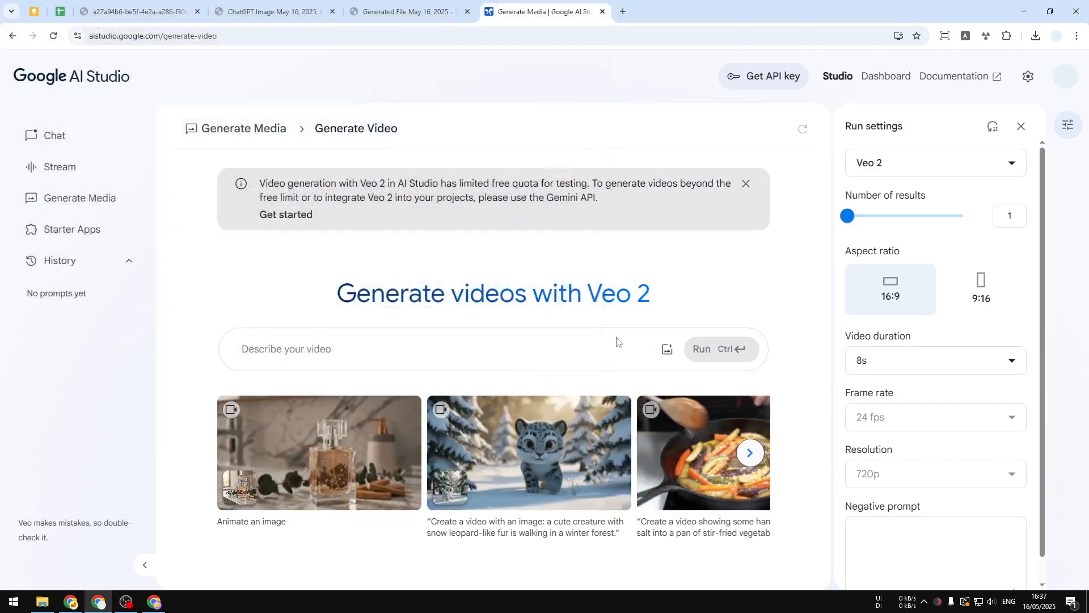
- Enter the video description "Camera slowly orbiting the object"
click(307, 350)
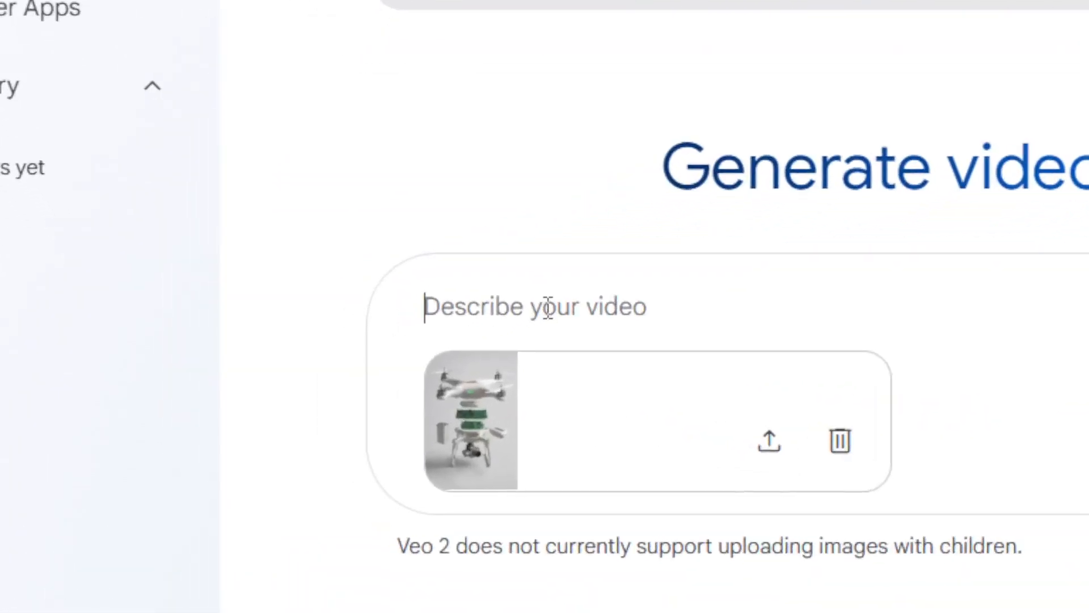
text(Camer slowl)
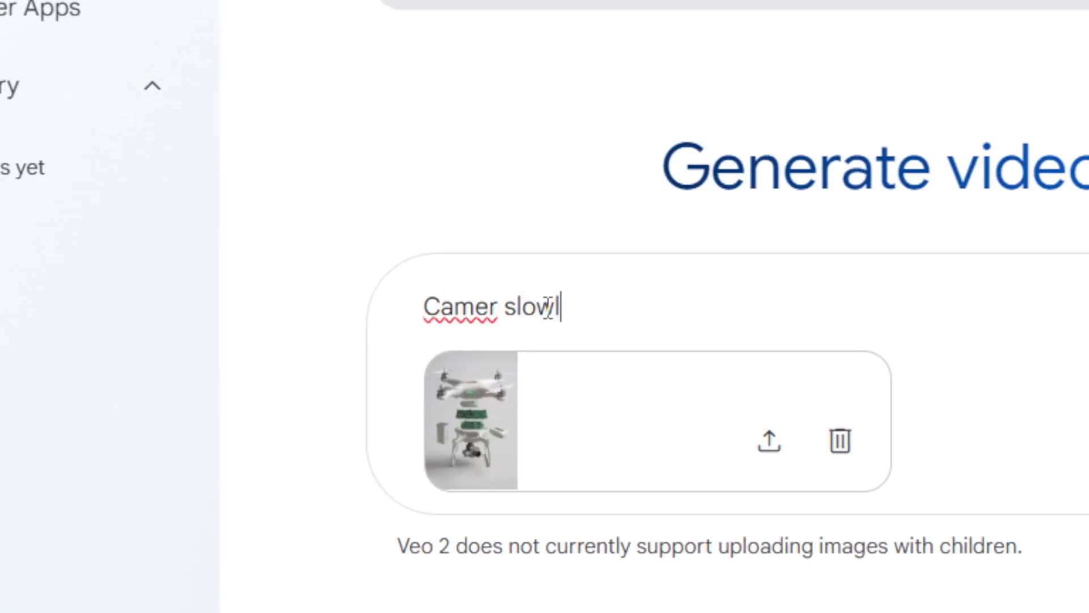
key(ctrl+a)
text(C)
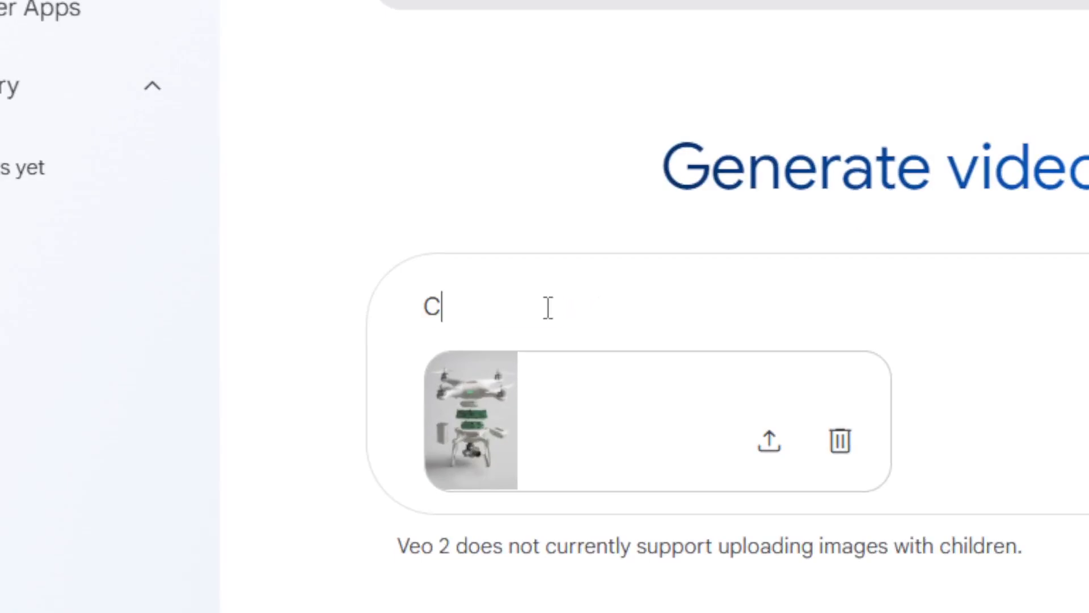
text(amera slowly o)
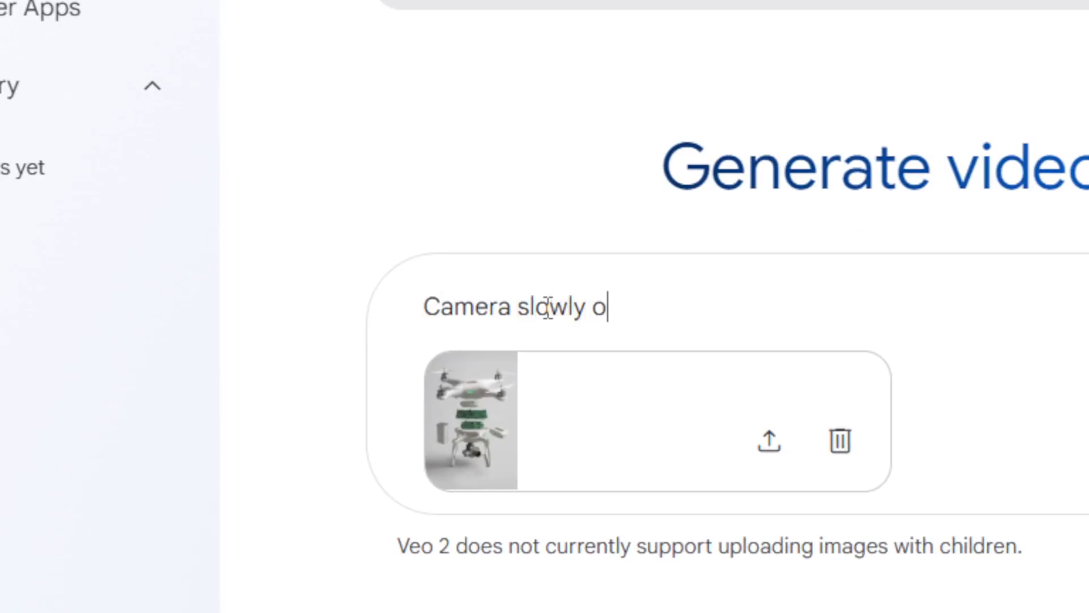
text(rbiting the object)
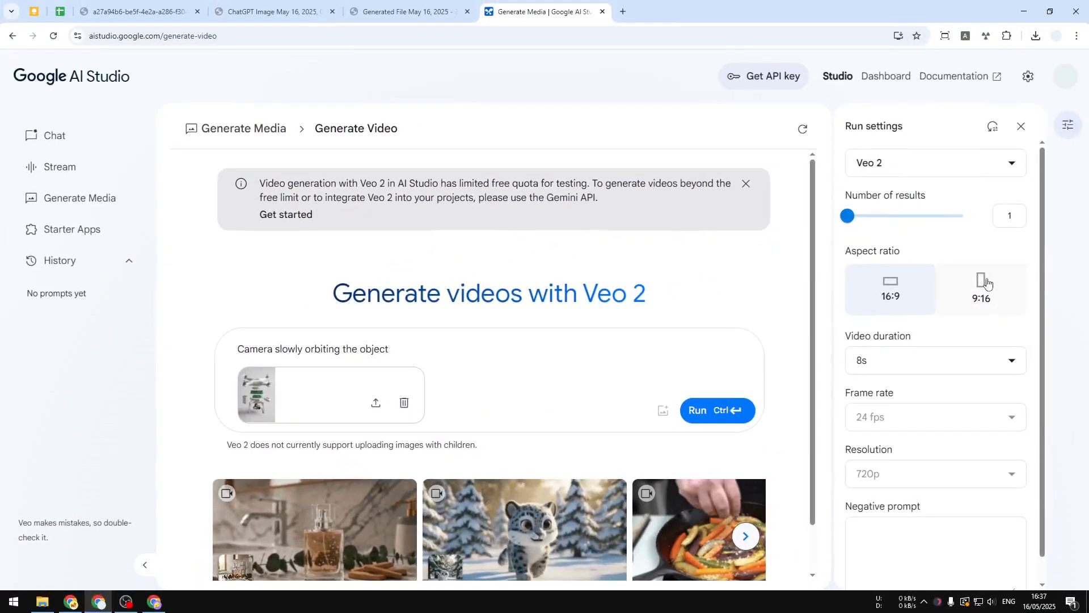
- Set the video generation to a 9:16 aspect ratio and an 8s duration, with Veo 2 and one result
click(986, 282)
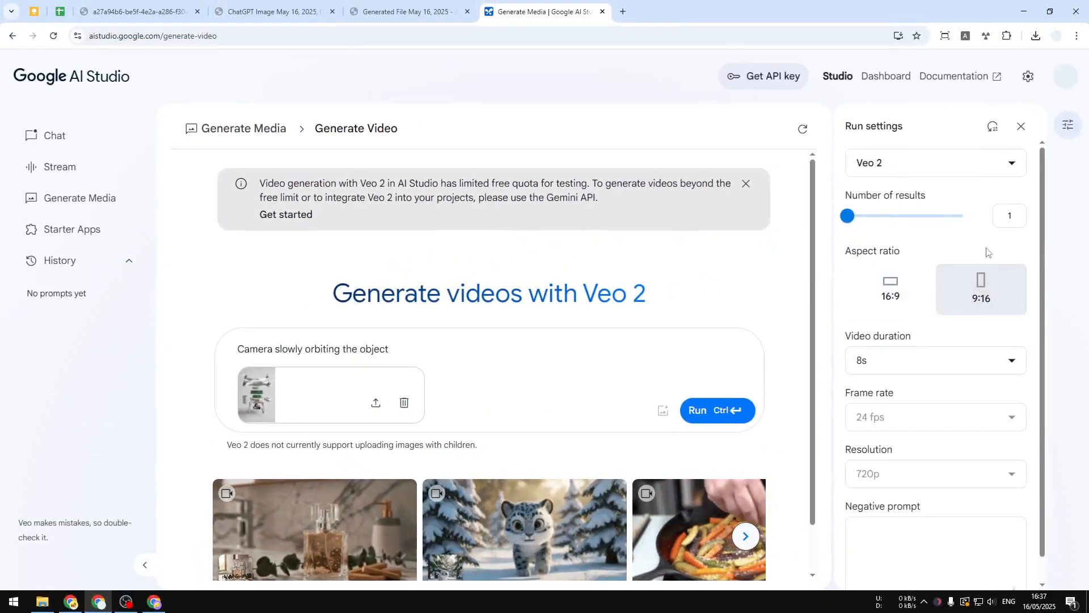
click(902, 165)
click(894, 164)
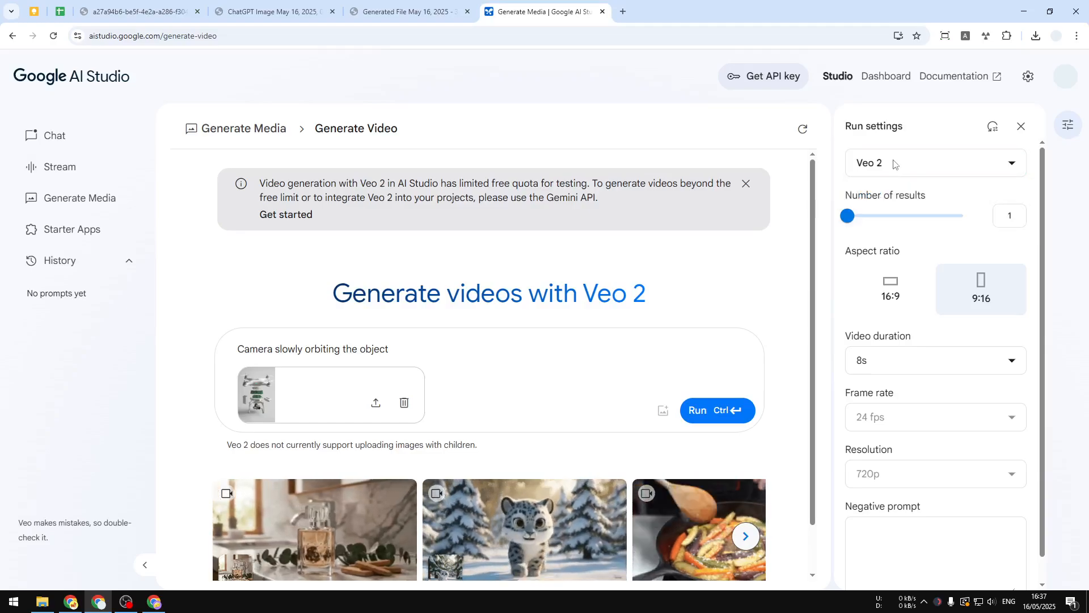
mouse_move(848, 216)
mouse_down()
mouse_move(960, 216)
mouse_move(841, 212)
mouse_up()
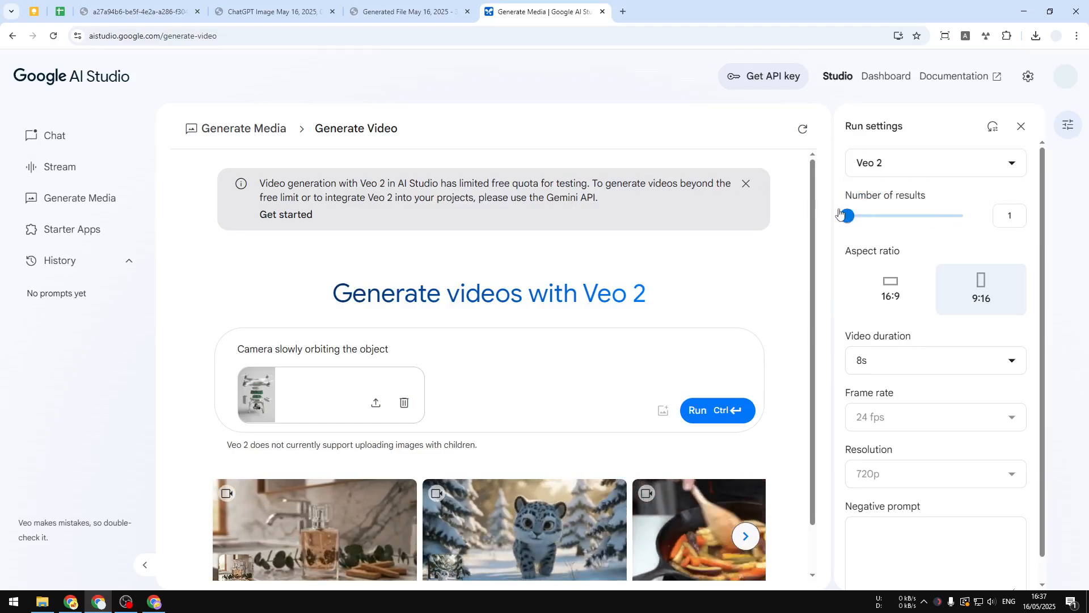
click(906, 361)
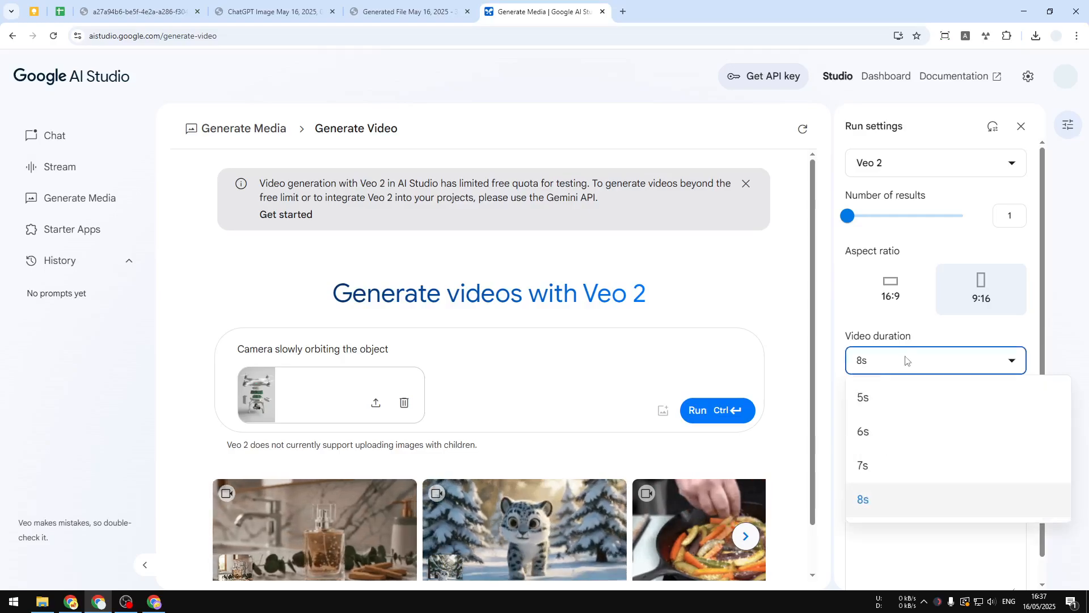
click(899, 500)
scroll(919, 431, down, 1)
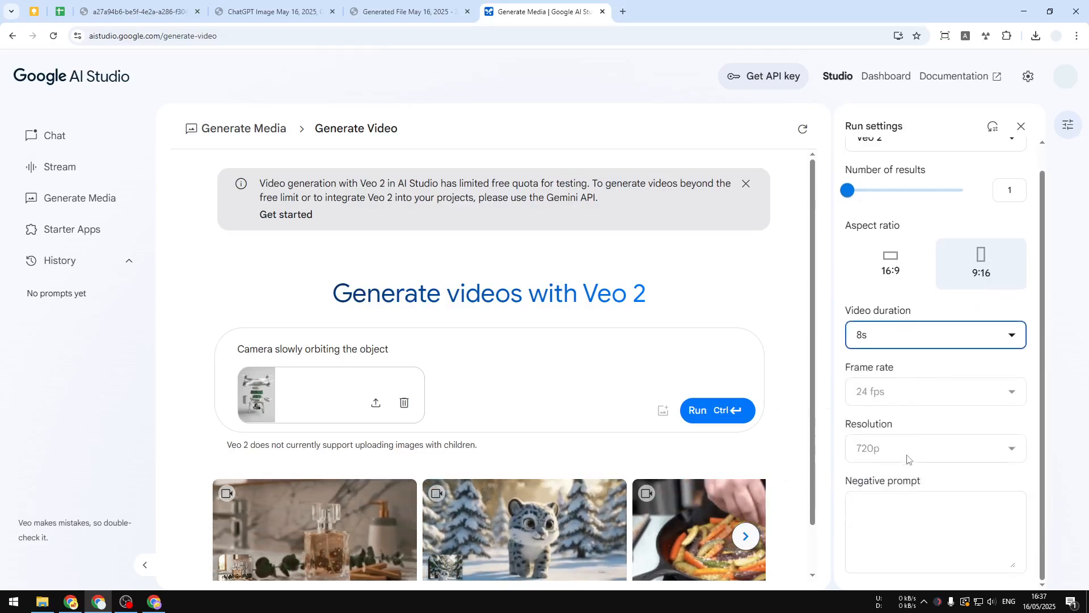
scroll(893, 272, up, 1)
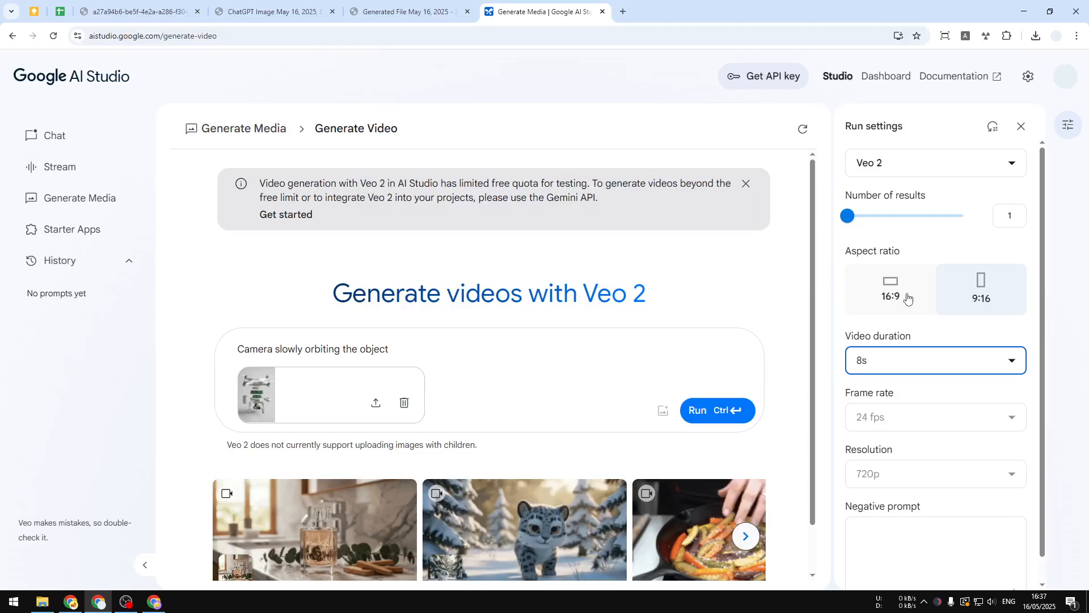
- Generate the orbiting-camera video from the drone image, and play the result twice in the enlarged preview
click(734, 412)
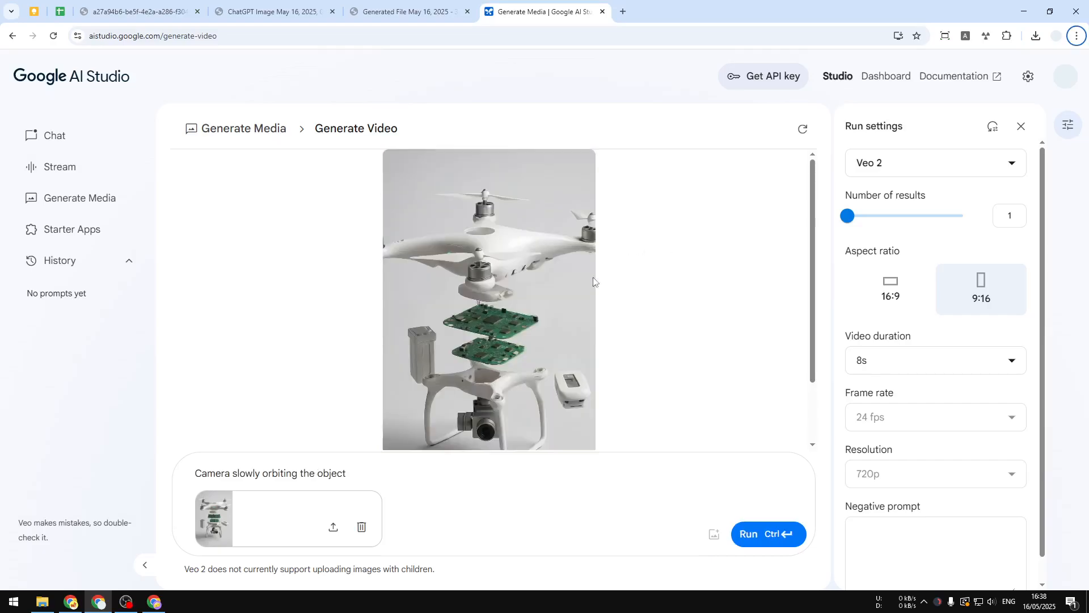
click(525, 435)
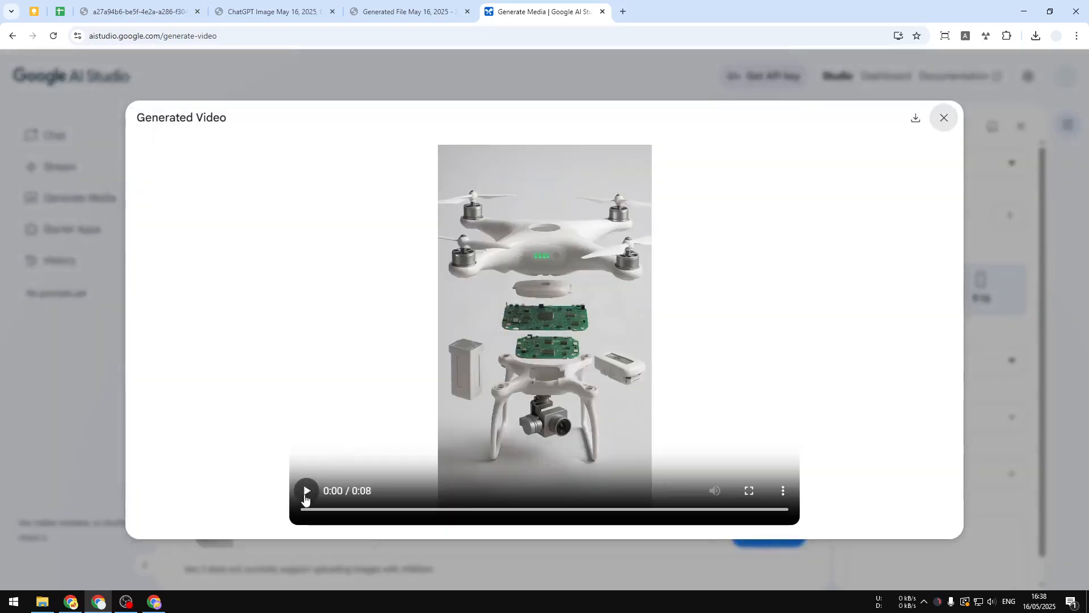
click(306, 491)
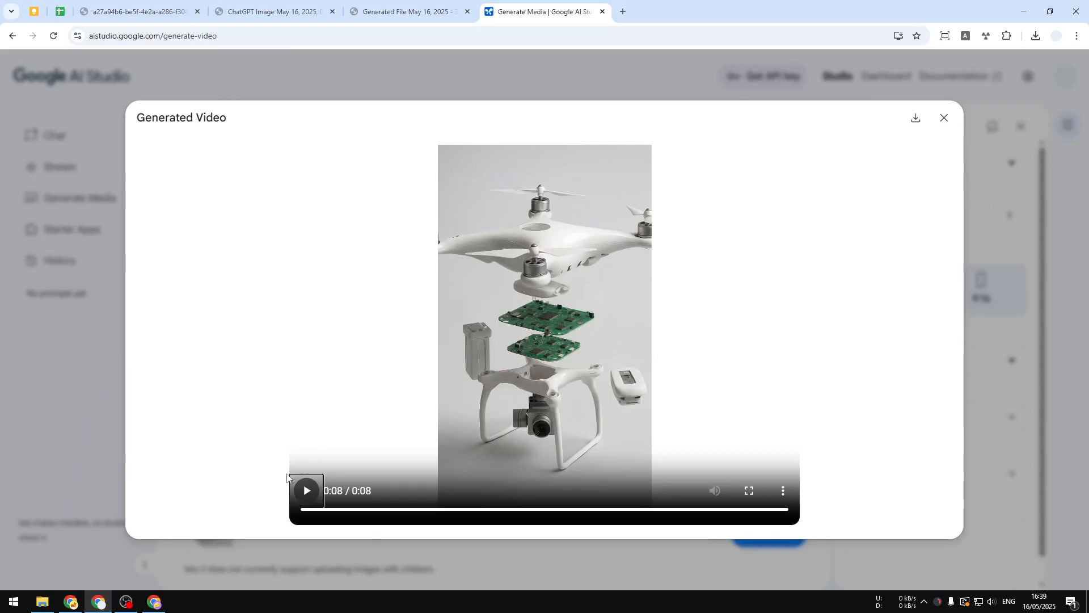
click(305, 492)
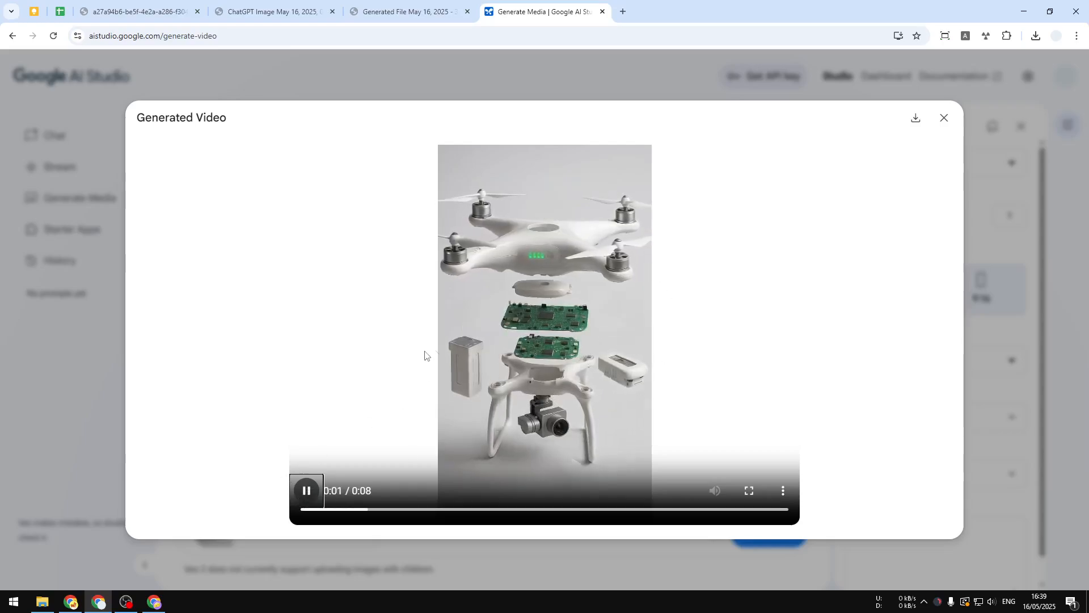
- Download the generated drone video and close its enlarged preview
click(916, 119)
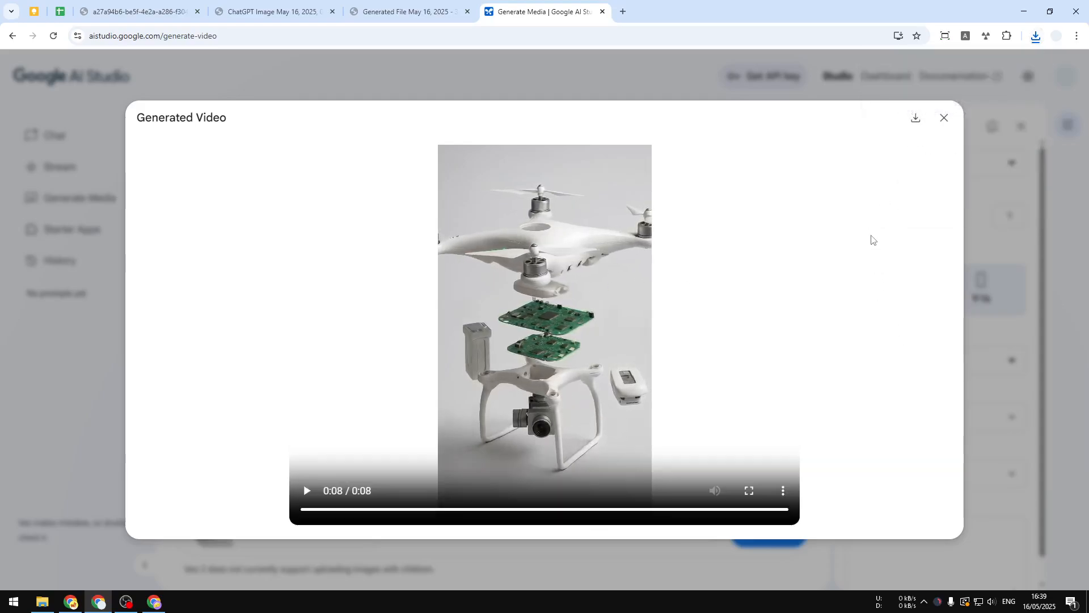
click(944, 118)
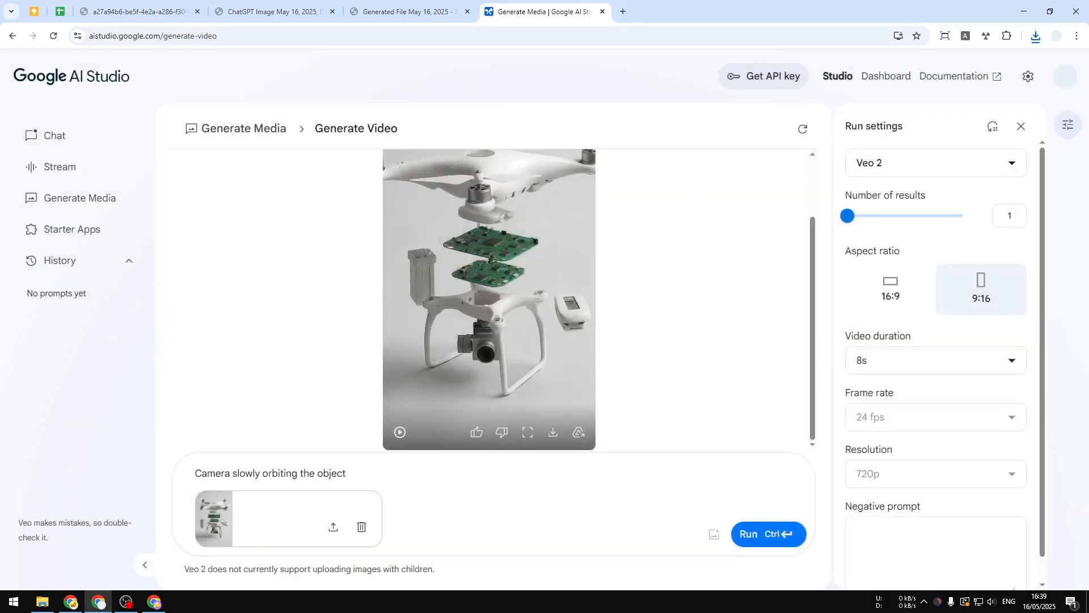
- Review the original drone photo and the Exploded Diagram Request chat in the other browser window, and replay the generated video in Google AI Studio
key(alt+Tab)
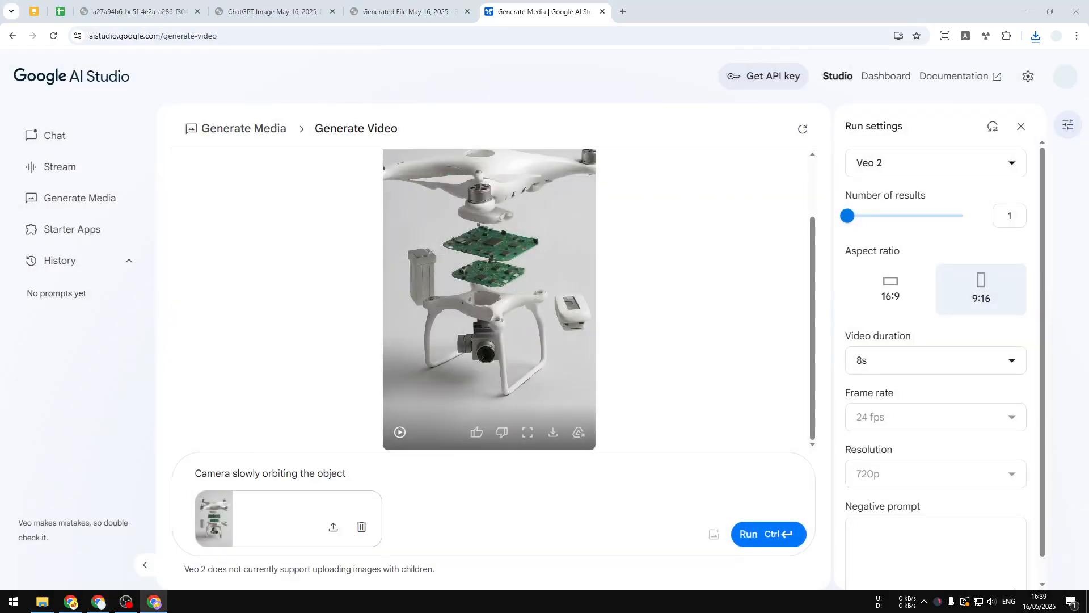
drag(0, 378, 536, 0)
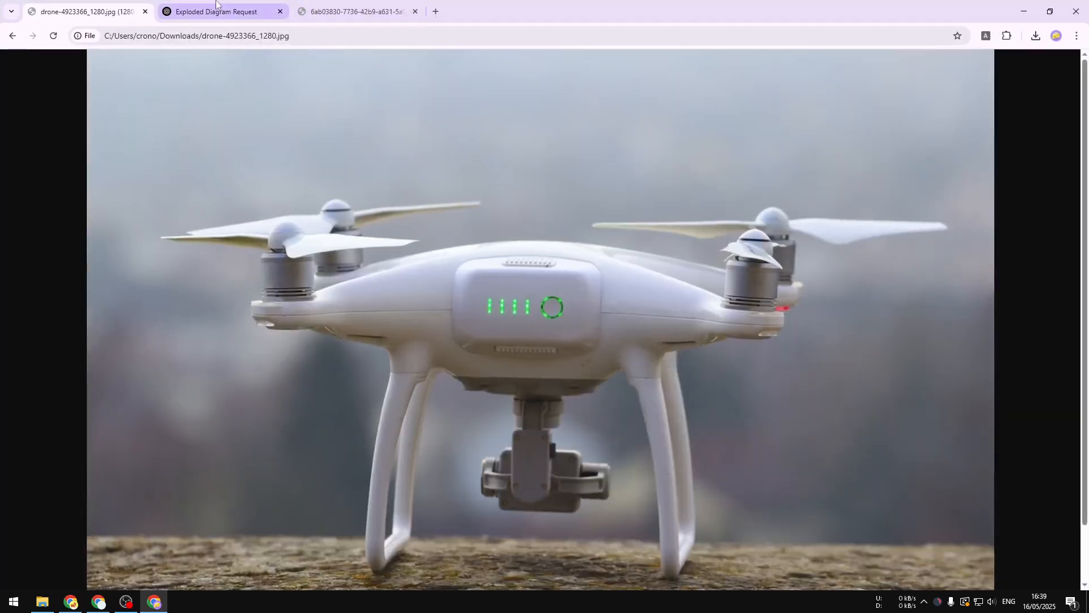
click(215, 4)
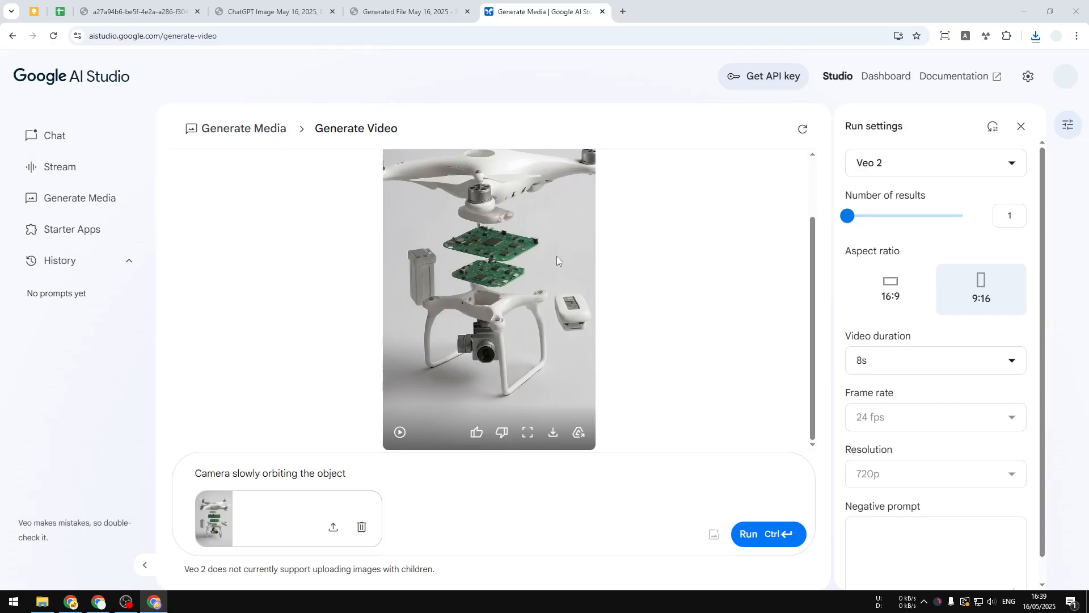
click(529, 433)
click(318, 505)
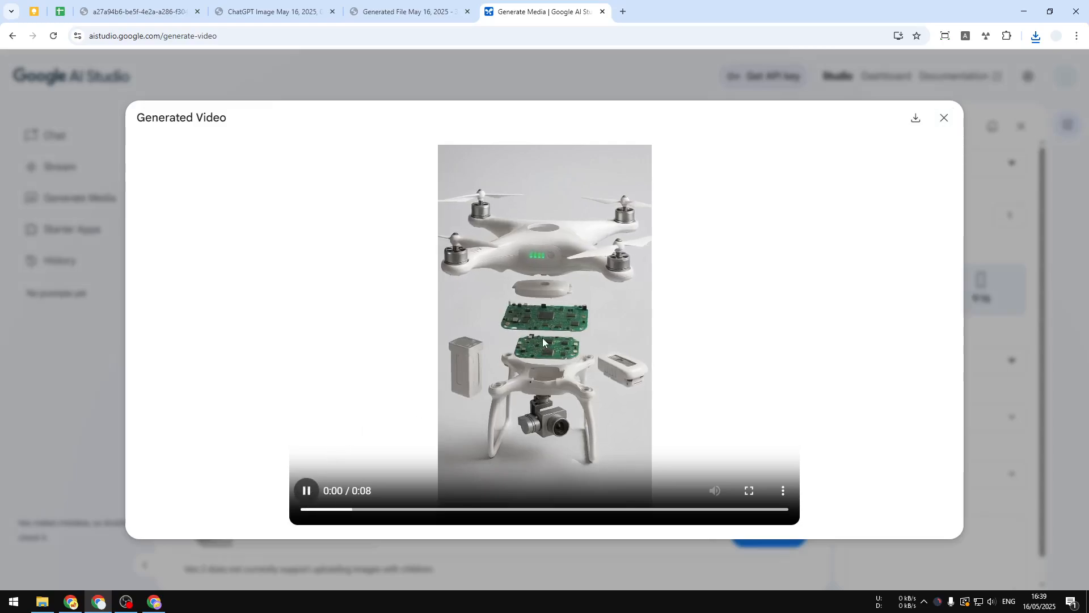